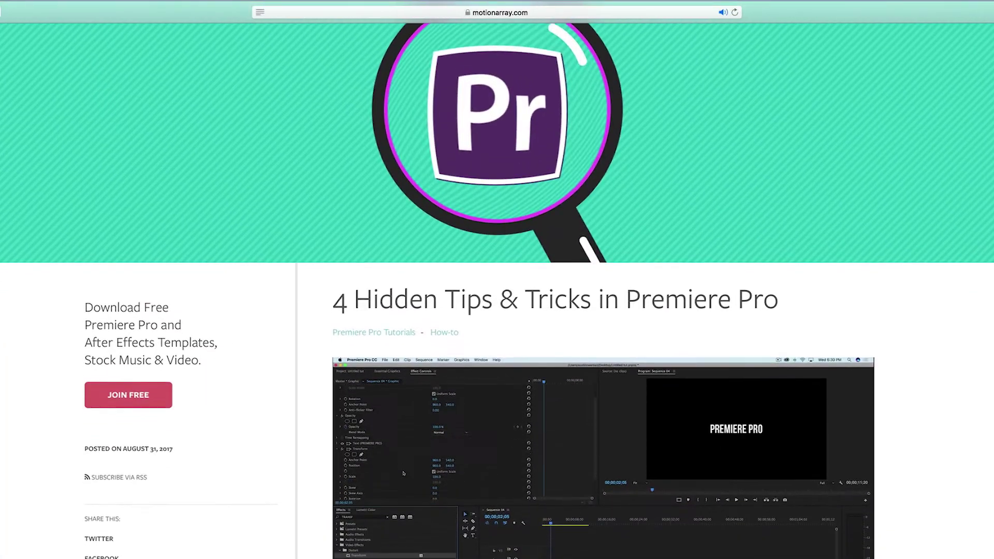
Step: Scroll the Motion Array article past Motion Blur and Bezier Keyframes to Speed Graphs and Track Mattes
{"action": "scroll", "coordinate": [398, 400], "scroll_direction": "down", "scroll_amount": 4}
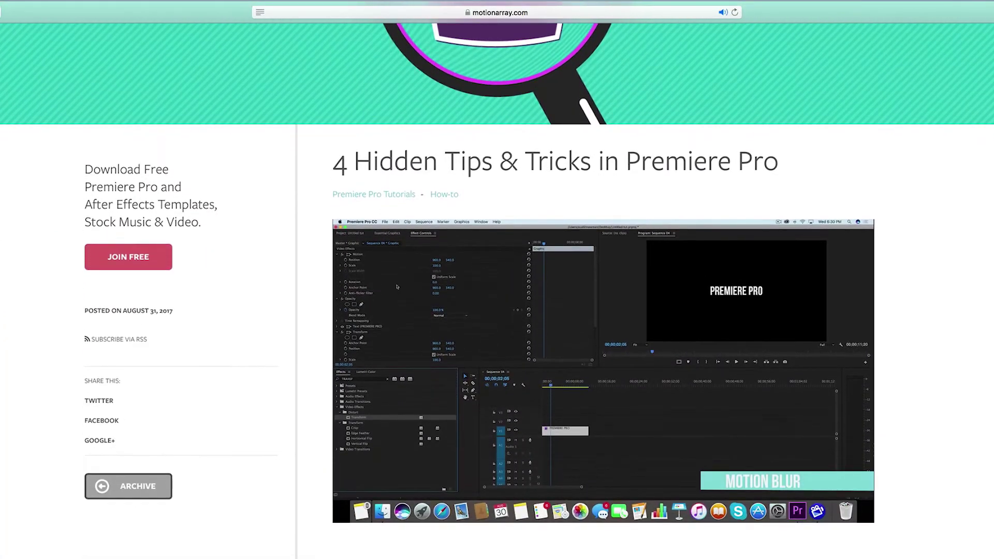
{"action": "scroll", "coordinate": [603, 290], "scroll_direction": "down", "scroll_amount": 5}
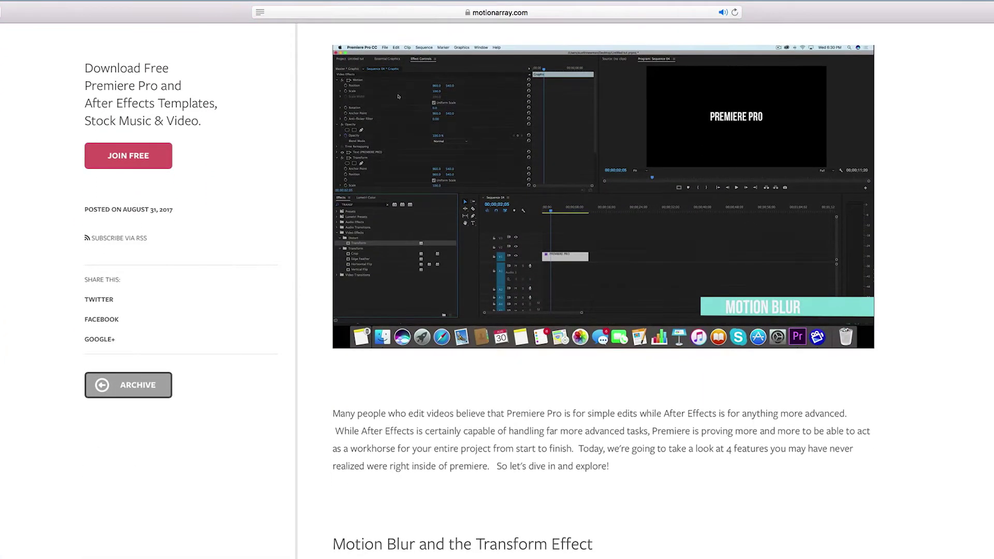
{"action": "scroll", "coordinate": [603, 290], "scroll_direction": "down", "scroll_amount": 4}
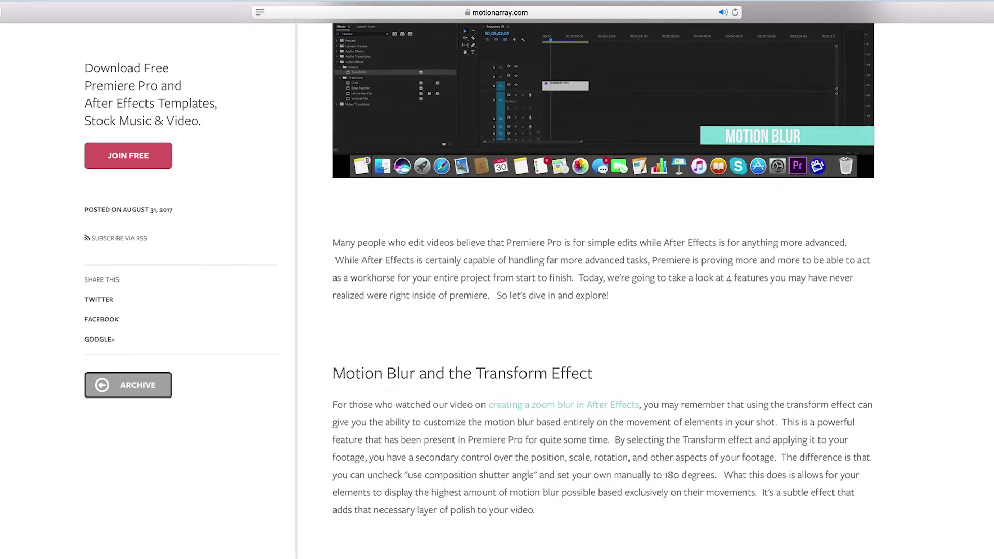
{"action": "scroll", "coordinate": [604, 290], "scroll_direction": "down", "scroll_amount": 4}
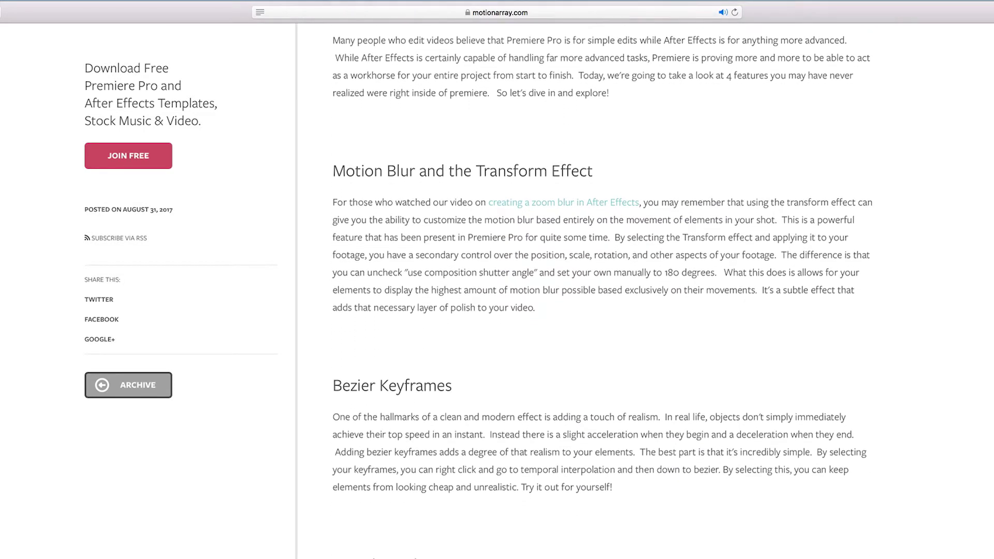
{"action": "scroll", "coordinate": [603, 290], "scroll_direction": "down", "scroll_amount": 4}
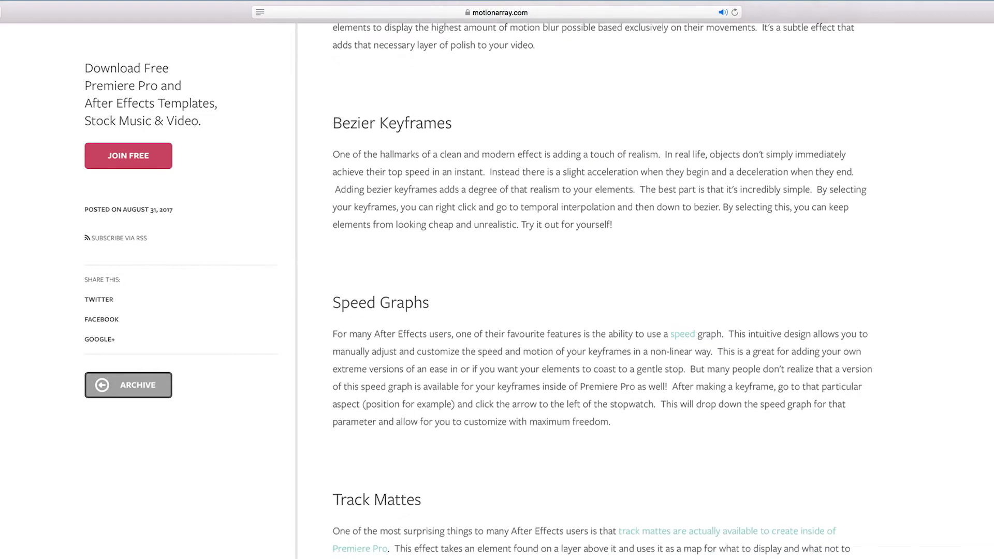
{"action": "scroll", "coordinate": [603, 289], "scroll_direction": "down", "scroll_amount": 4}
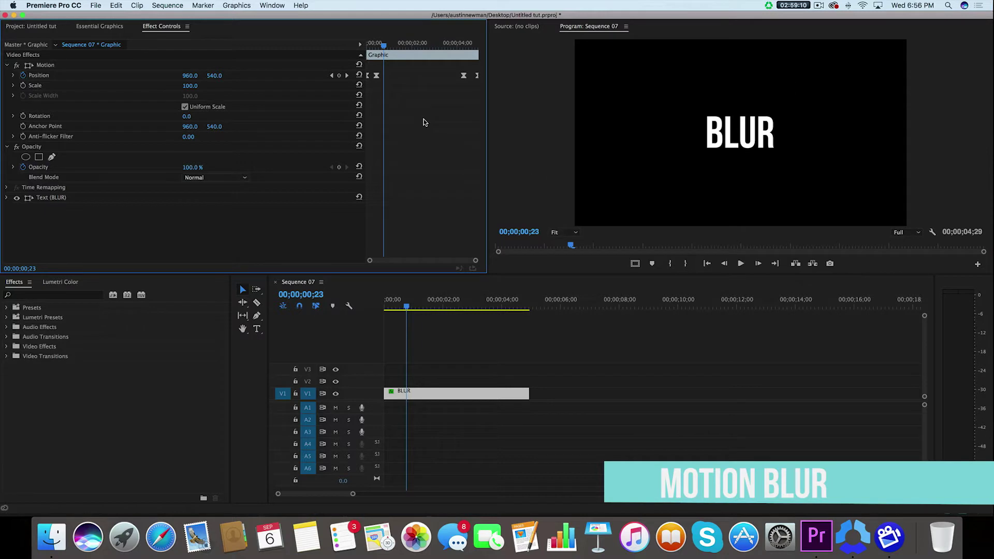
Step: Preview the BLUR slide-in from the sequence start and step to an early frame of the entrance
{"action": "left_click_drag", "start_coordinate": [387, 44], "coordinate": [368, 45]}
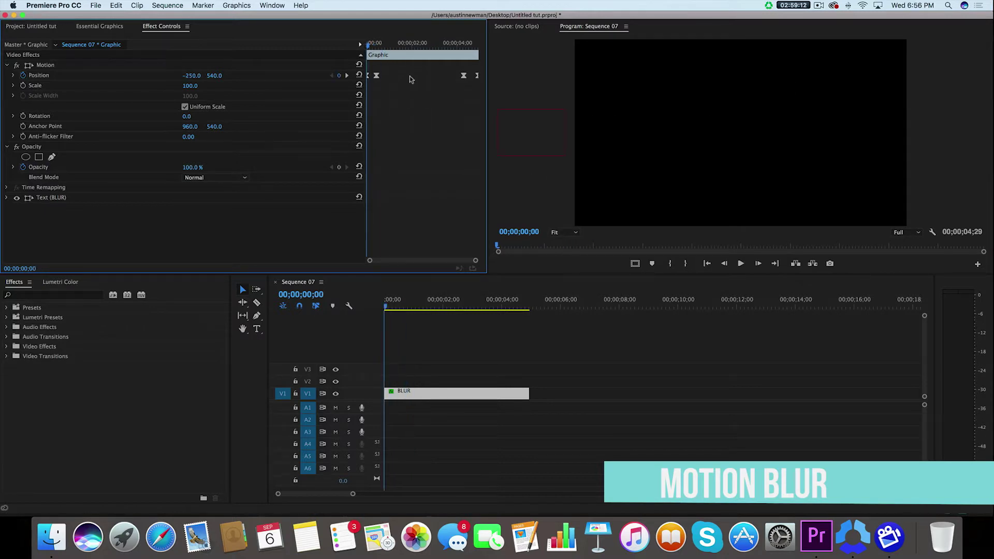
{"action": "key", "text": "space"}
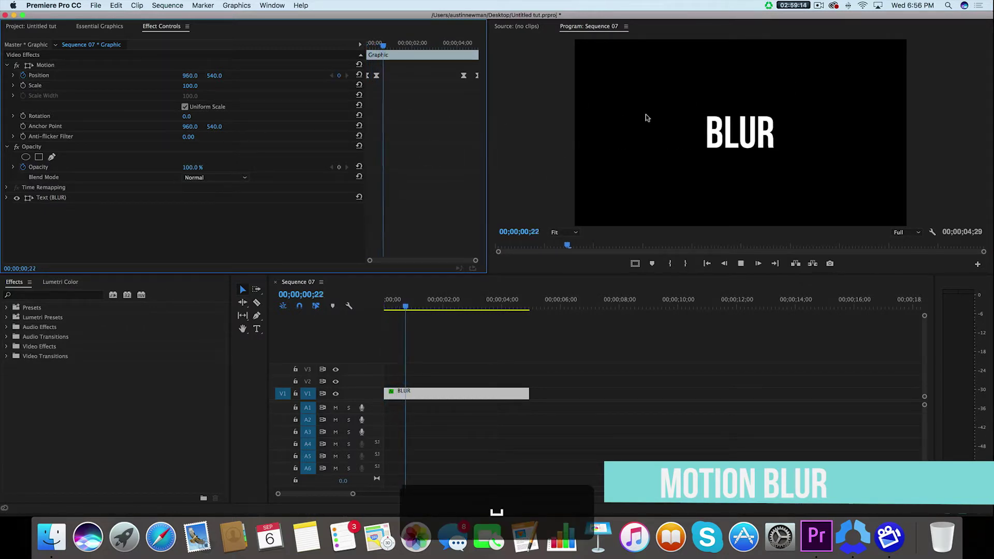
{"action": "key", "text": "space"}
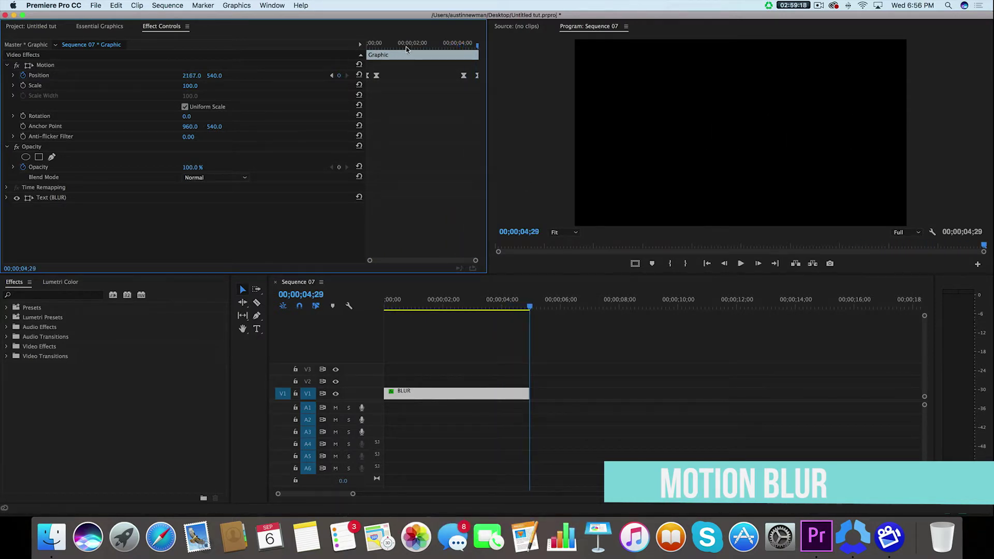
{"action": "left_click", "coordinate": [371, 47]}
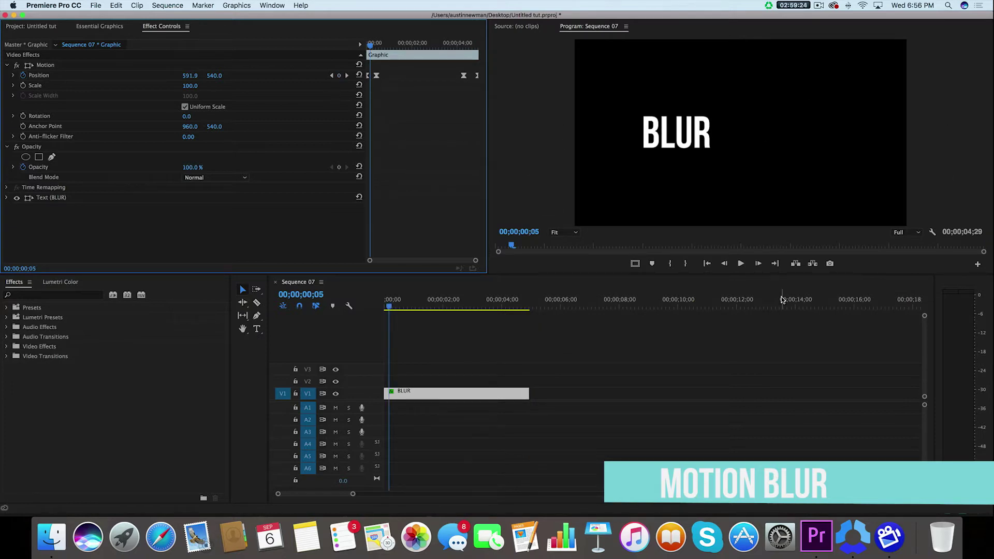
{"action": "key", "text": "Right"}
{"action": "key", "text": "Right"}
{"action": "key", "text": "Right"}
{"action": "key", "text": "Right"}
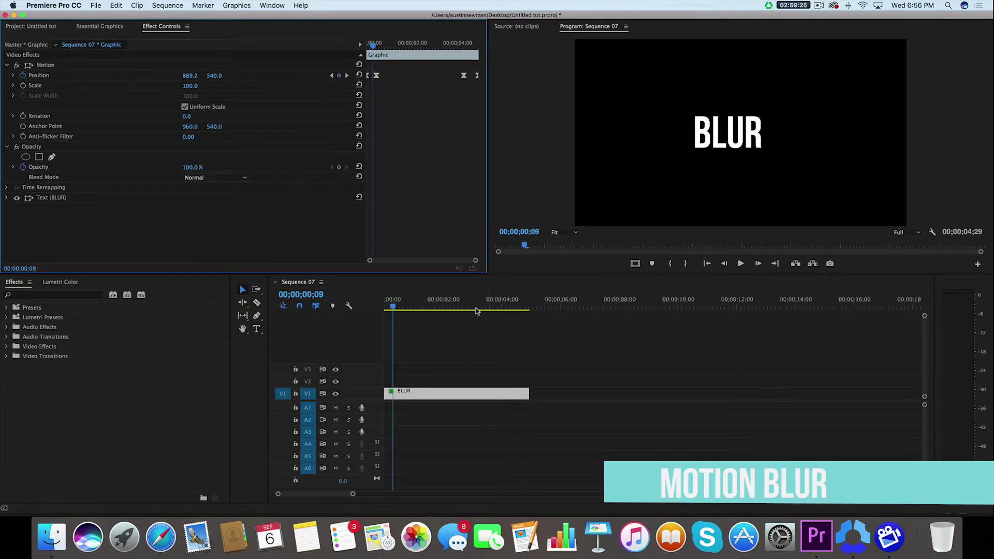
Step: Search the effects for 'directio' and apply Directional Blur to the BLUR clip
{"action": "left_click", "coordinate": [47, 296]}
{"action": "type", "text": "directio"}
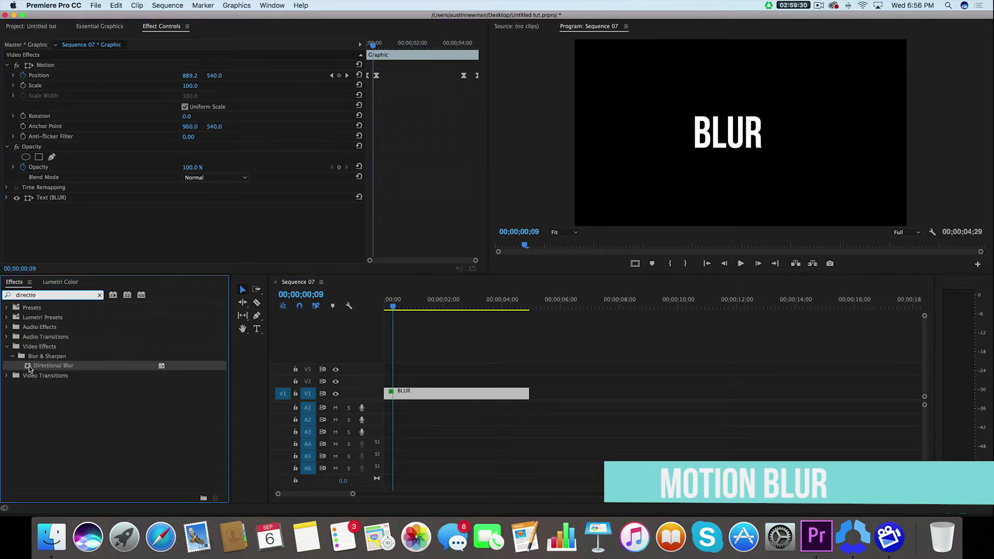
{"action": "left_click_drag", "start_coordinate": [30, 369], "coordinate": [430, 392]}
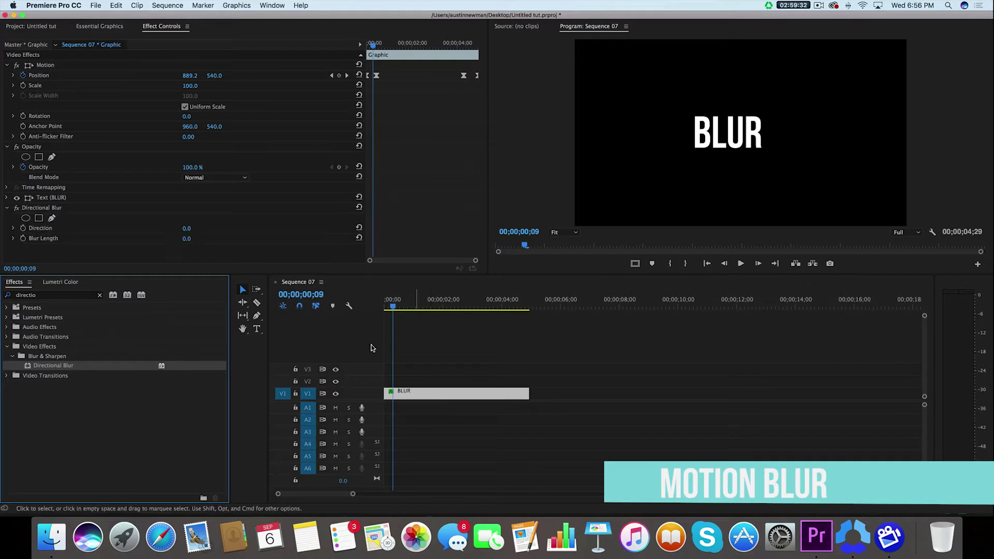
Step: At the first Position keyframe, set blur Direction to 90° and keyframe Blur Length at 20
{"action": "left_click", "coordinate": [332, 76]}
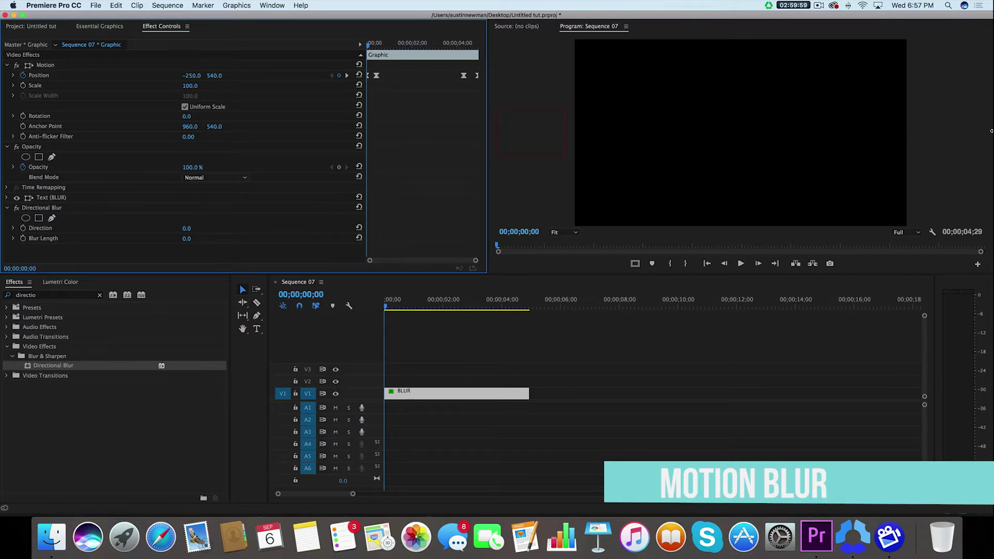
{"action": "left_click", "coordinate": [197, 228]}
{"action": "type", "text": "90"}
{"action": "key", "text": "Return"}
{"action": "left_click", "coordinate": [23, 238]}
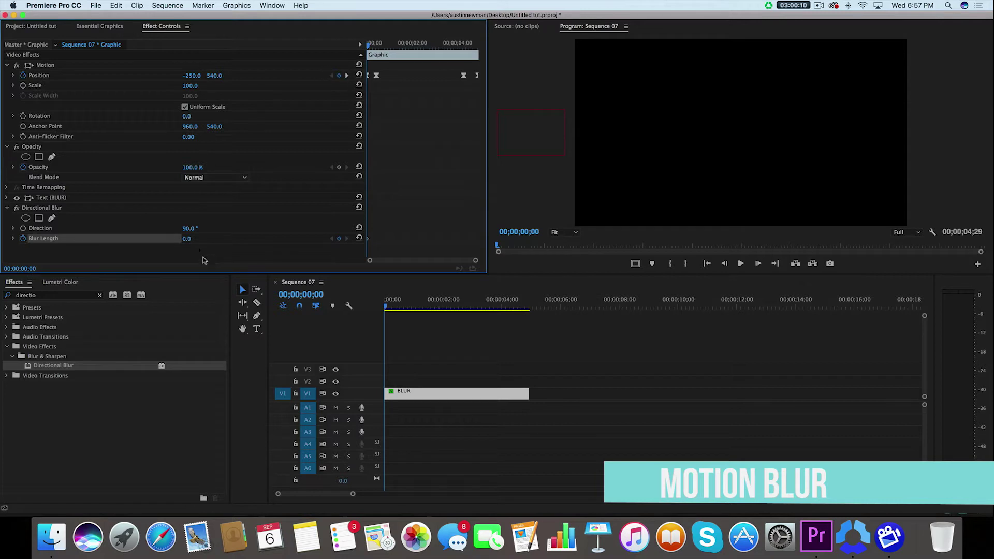
{"action": "left_click", "coordinate": [188, 239]}
{"action": "type", "text": "20"}
{"action": "key", "text": "Return"}
Step: At the next Position keyframe, add a Blur Length keyframe reset to 0 and play back the slide-in
{"action": "left_click", "coordinate": [347, 76]}
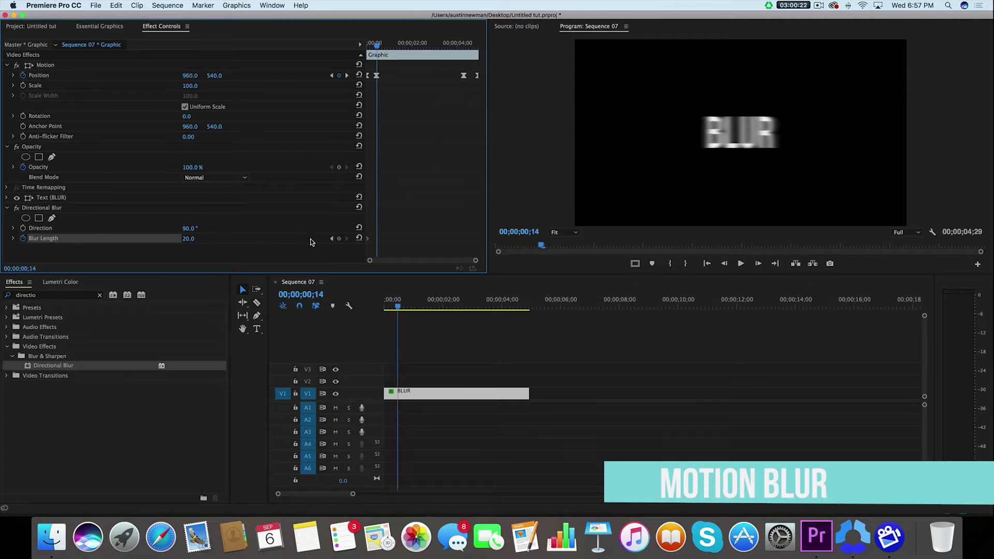
{"action": "left_click", "coordinate": [338, 238]}
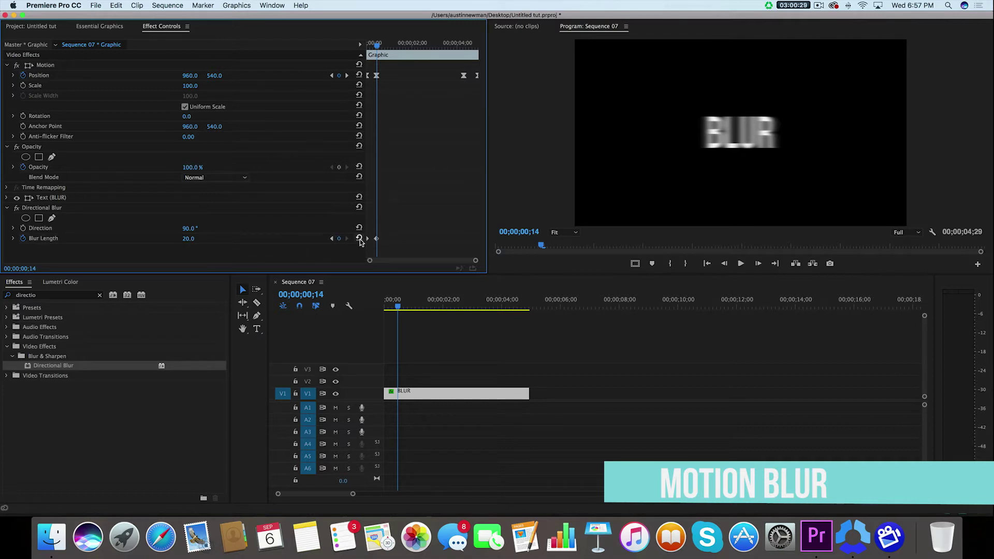
{"action": "left_click", "coordinate": [359, 238]}
{"action": "left_click", "coordinate": [623, 353]}
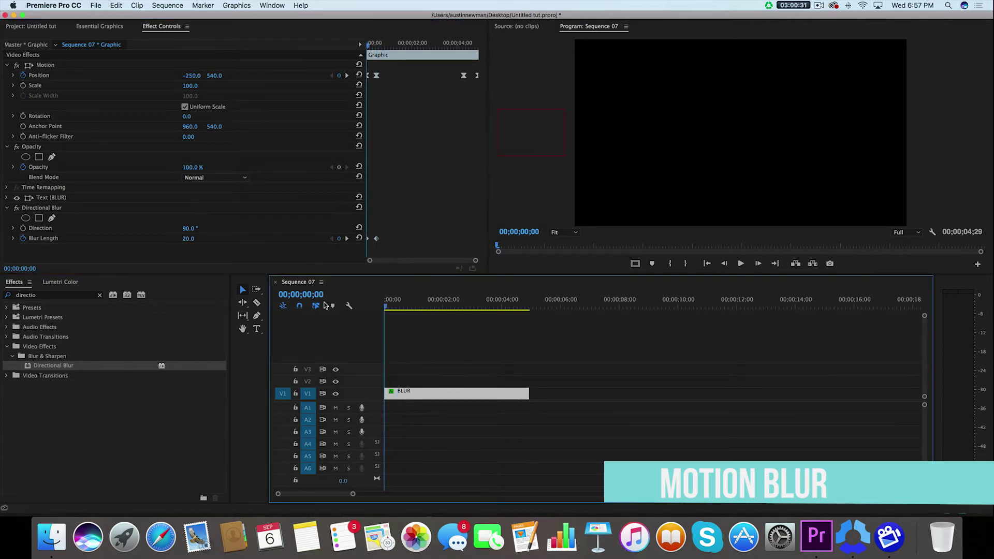
{"action": "key", "text": "space"}
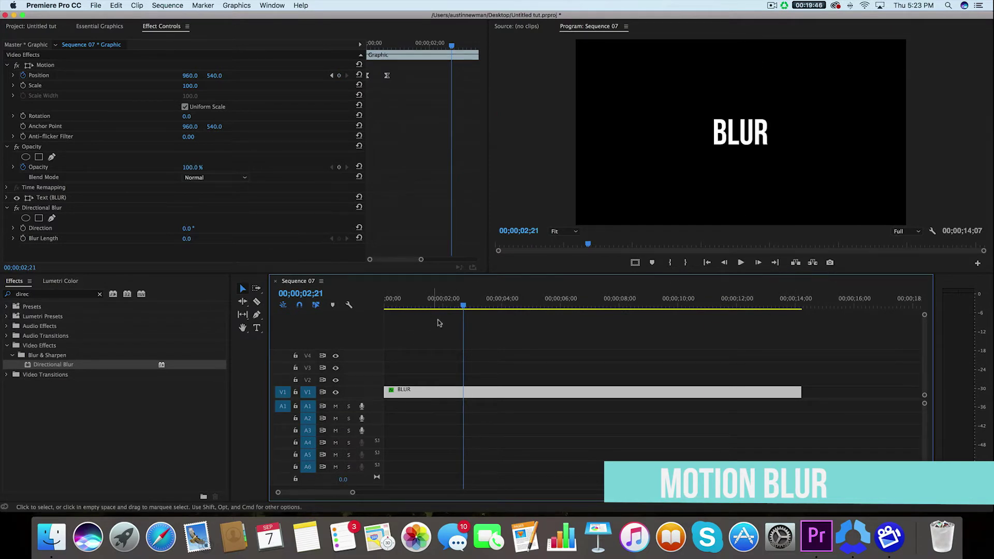
Step: Replay the title, then keyframe Blur Length at 20 on the clip's first frame
{"action": "key", "text": "Home"}
{"action": "key", "text": "space"}
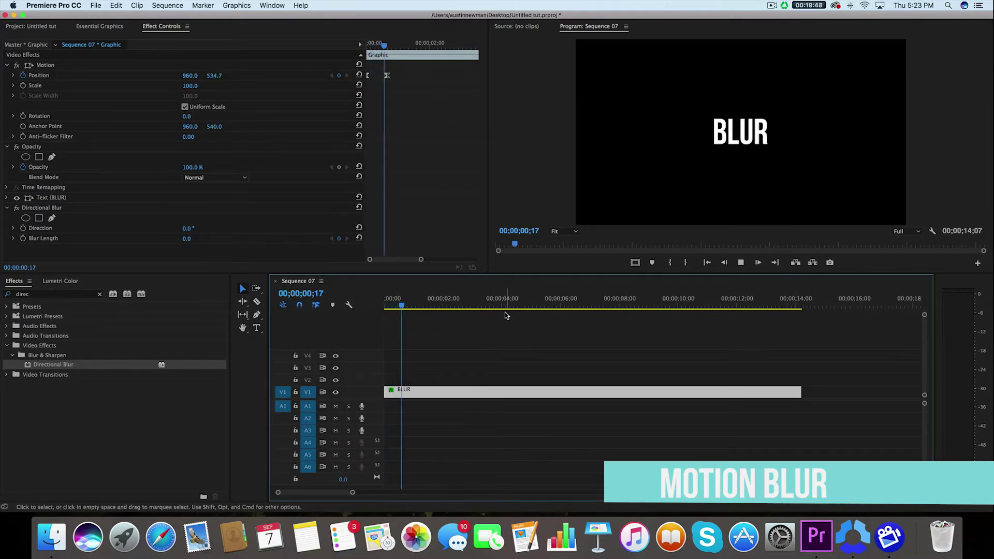
{"action": "key", "text": "space"}
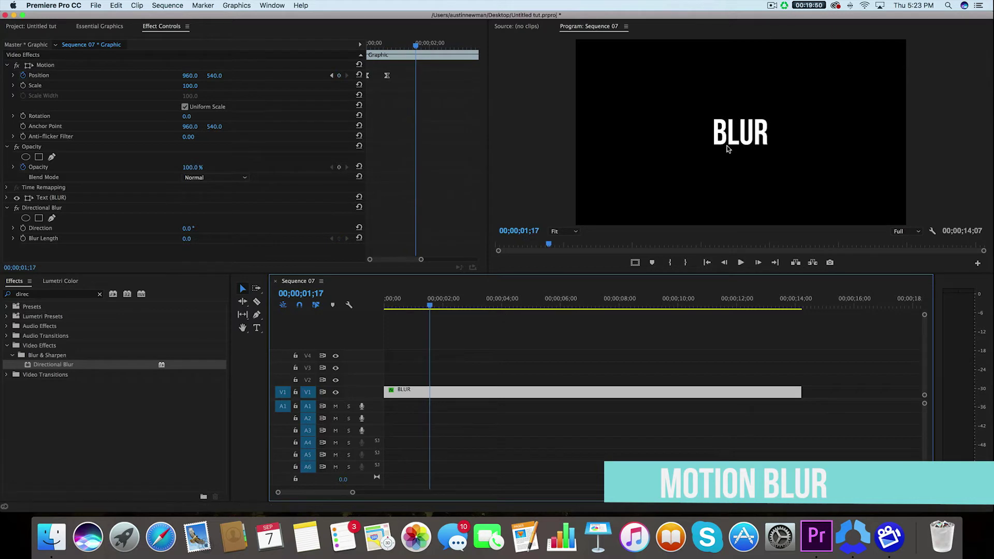
{"action": "left_click", "coordinate": [332, 75]}
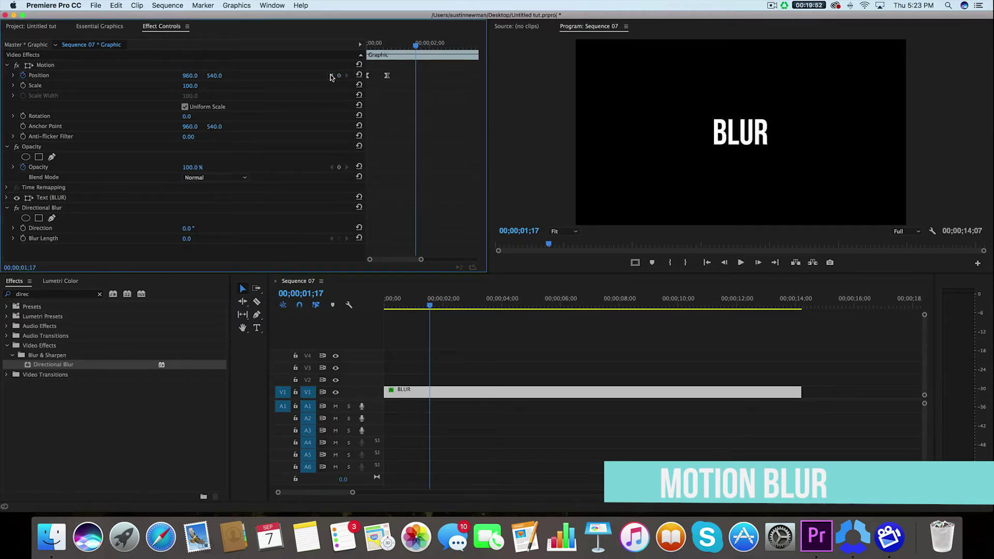
{"action": "left_click", "coordinate": [23, 238]}
{"action": "left_click", "coordinate": [194, 239]}
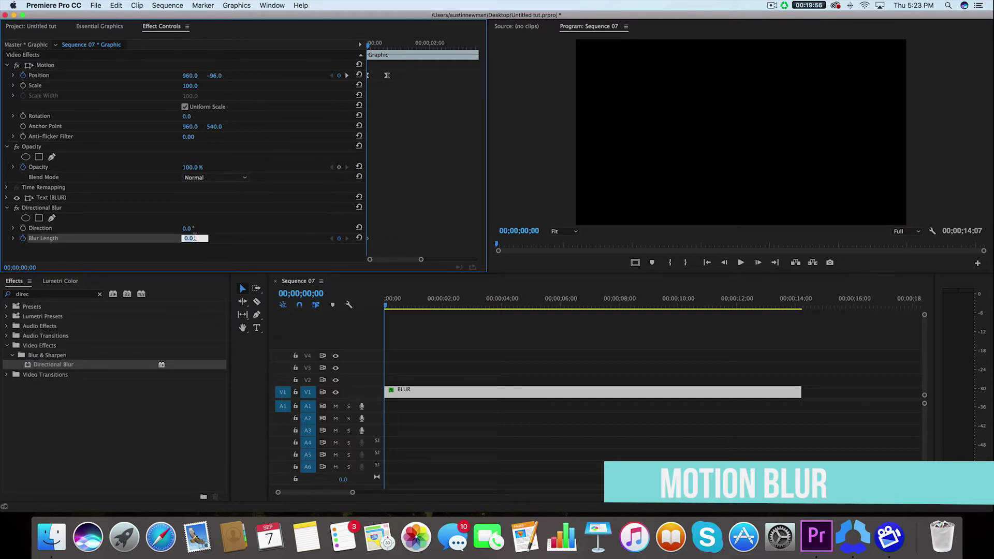
{"action": "key", "text": "Return"}
Step: Set Blur Length to 0 where the title lands at 20 frames and change Direction to 180°
{"action": "left_click", "coordinate": [347, 75]}
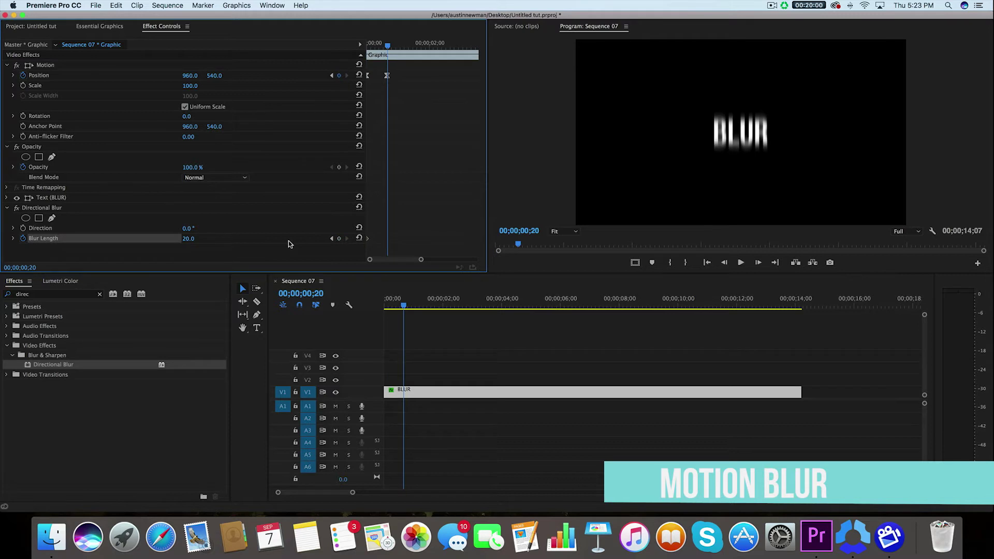
{"action": "left_click", "coordinate": [188, 238]}
{"action": "type", "text": "0"}
{"action": "key", "text": "Return"}
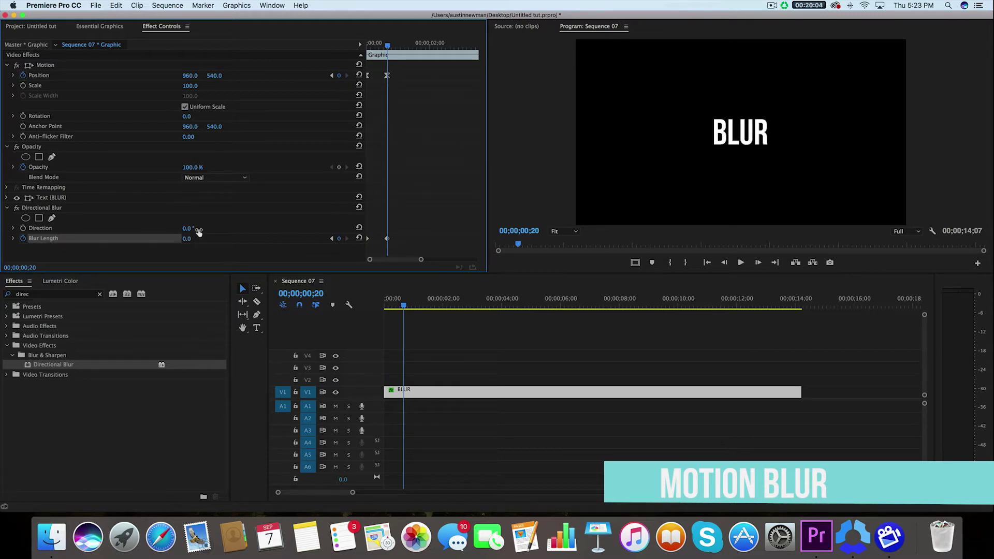
{"action": "left_click_drag", "start_coordinate": [407, 306], "coordinate": [396, 308]}
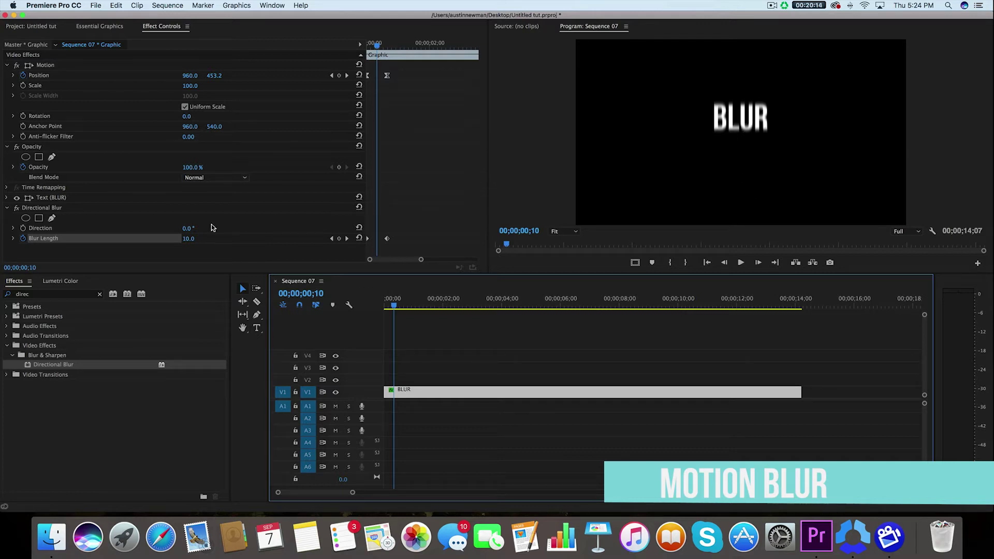
{"action": "left_click", "coordinate": [196, 227]}
{"action": "key", "text": "Return"}
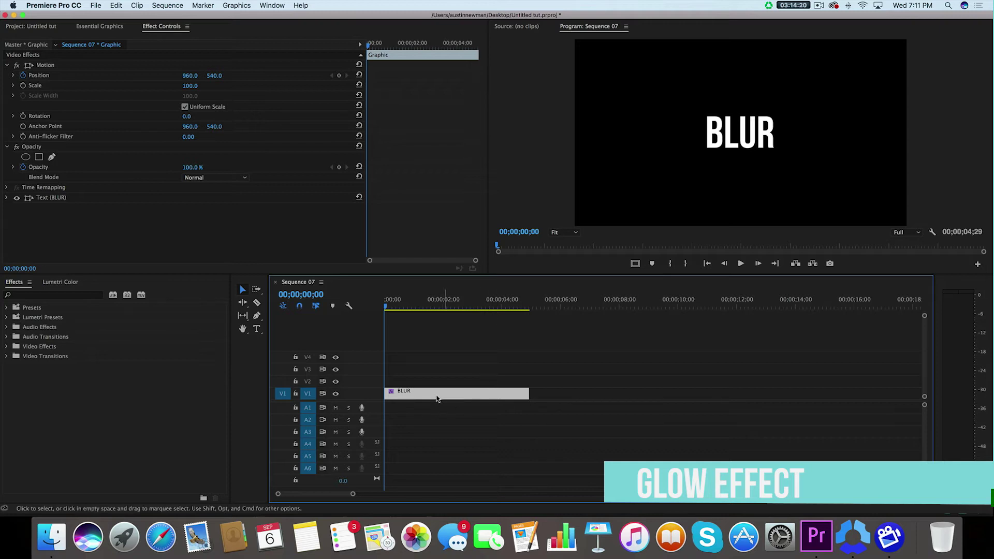
Step: Alt-drag the BLUR clip from V1 onto V2 to stack a copy above the original
{"action": "key", "text": "alt"}
{"action": "left_click_drag", "start_coordinate": [443, 394], "coordinate": [441, 385]}
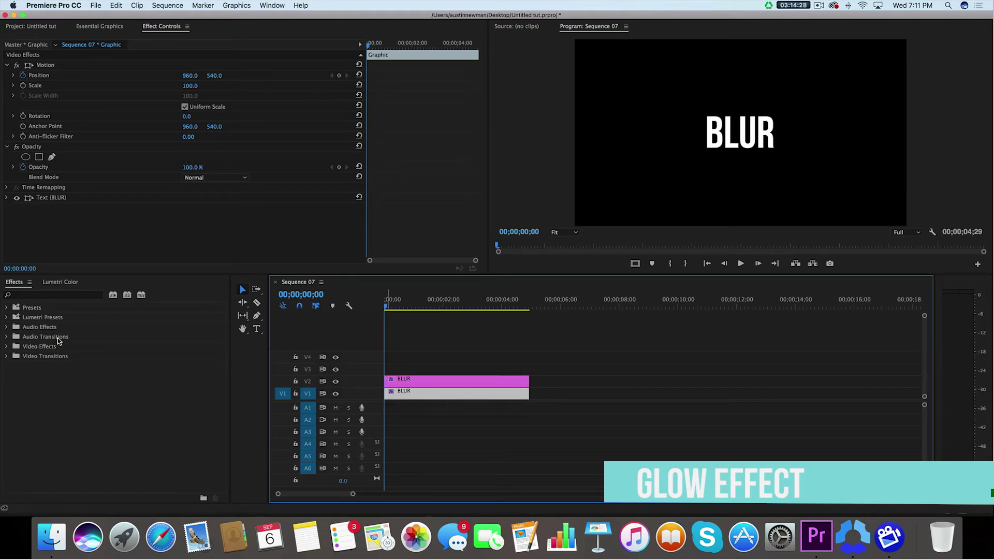
Step: Search 'gauss' and apply Gaussian Blur with Blurriness 250 to the lower BLUR clip on V1
{"action": "left_click", "coordinate": [46, 295]}
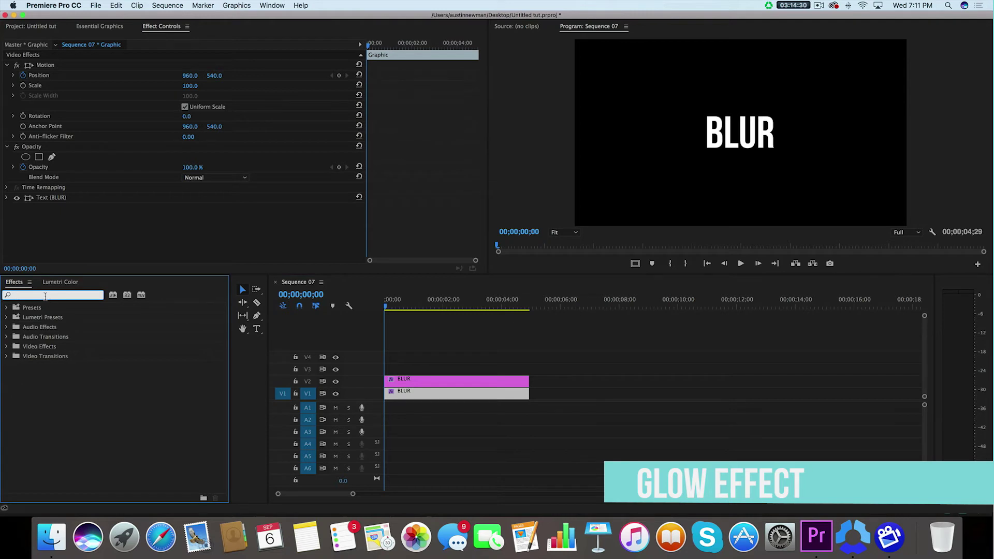
{"action": "type", "text": "gauss"}
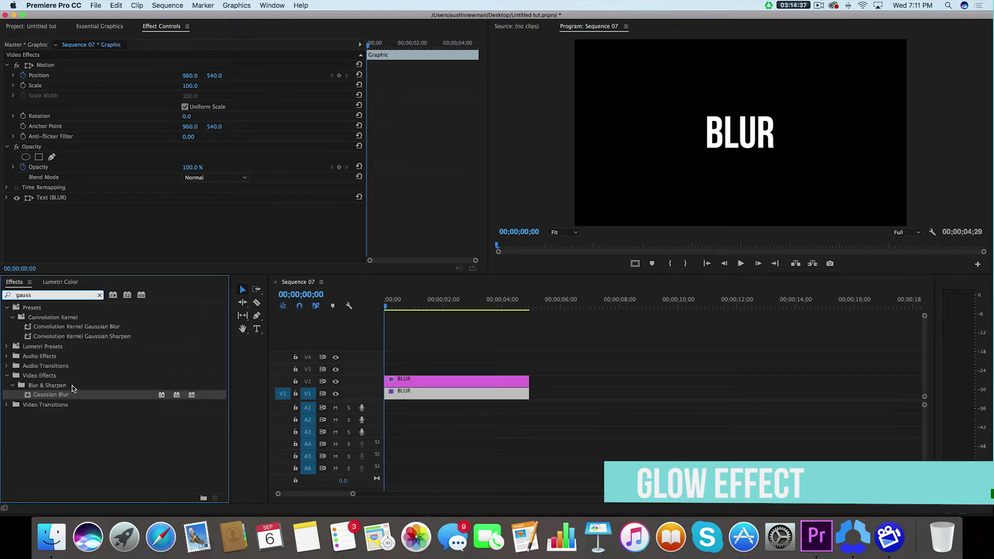
{"action": "left_click_drag", "start_coordinate": [28, 398], "coordinate": [413, 395]}
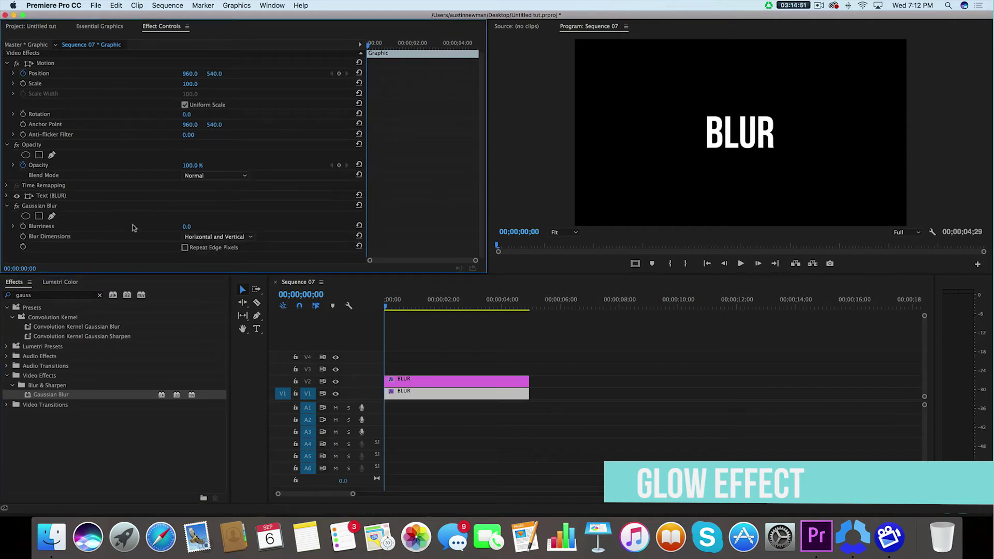
{"action": "left_click", "coordinate": [194, 226]}
{"action": "type", "text": "250"}
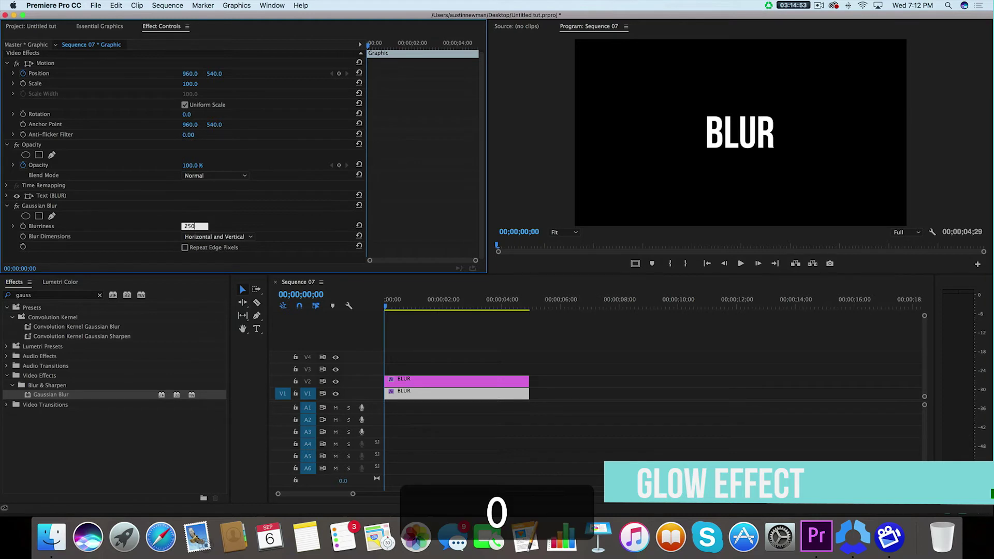
{"action": "key", "text": "Return"}
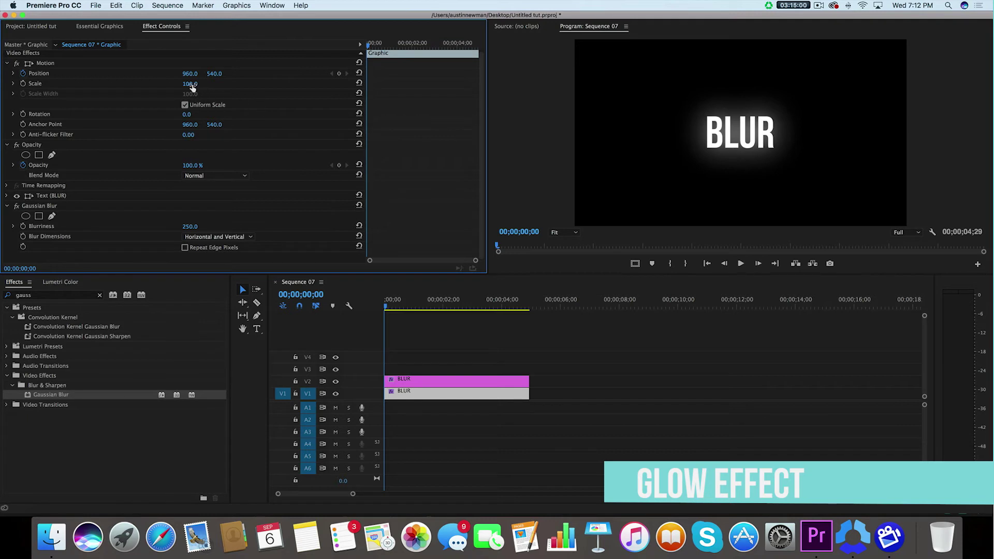
{"action": "mouse_move", "coordinate": [190, 84]}
{"action": "left_mouse_down"}
{"action": "mouse_move", "coordinate": [296, 84]}
{"action": "mouse_move", "coordinate": [190, 84]}
{"action": "left_mouse_up"}
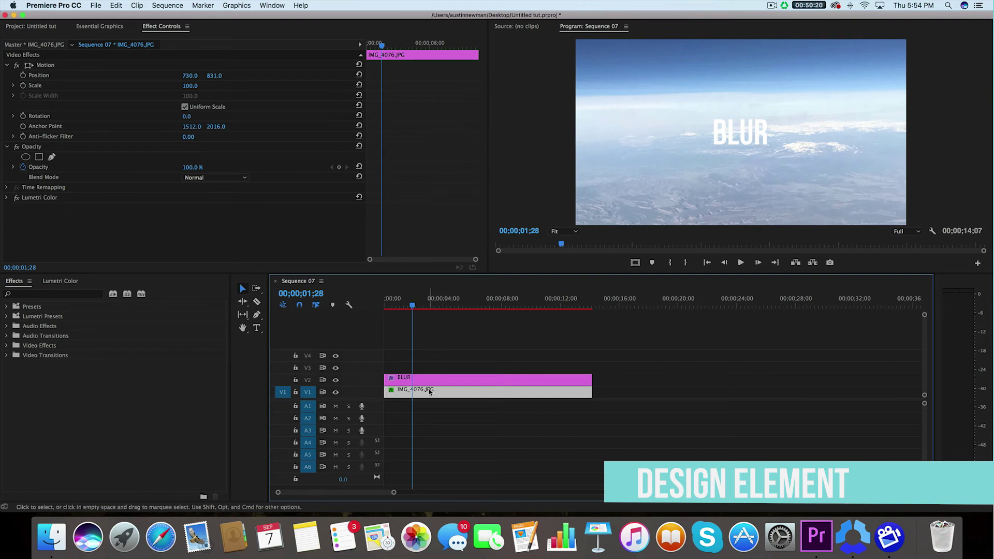
Step: Apply Gaussian Blur to IMG_4076.JPG on V1 and set its Blurriness to 40
{"action": "left_click", "coordinate": [66, 294]}
{"action": "type", "text": "ga"}
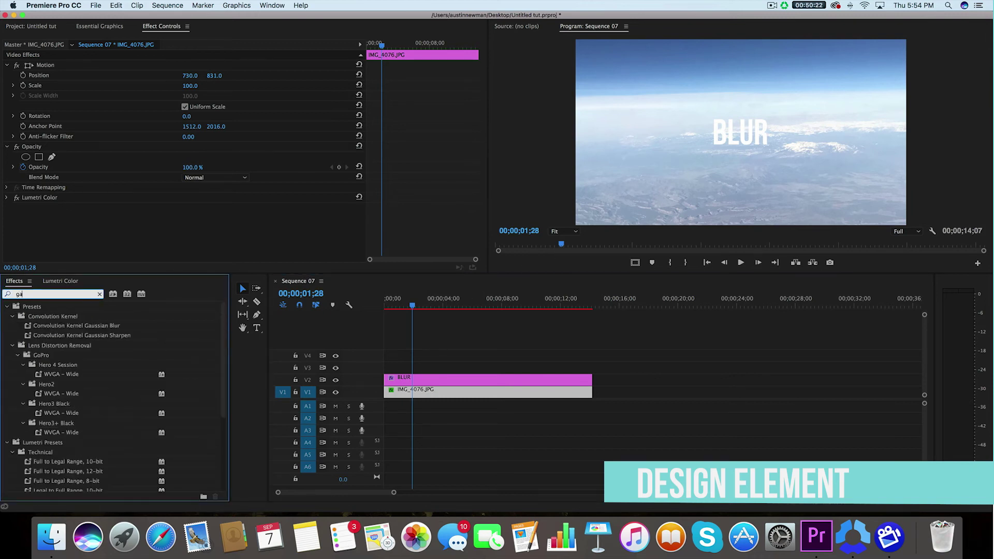
{"action": "type", "text": "uss"}
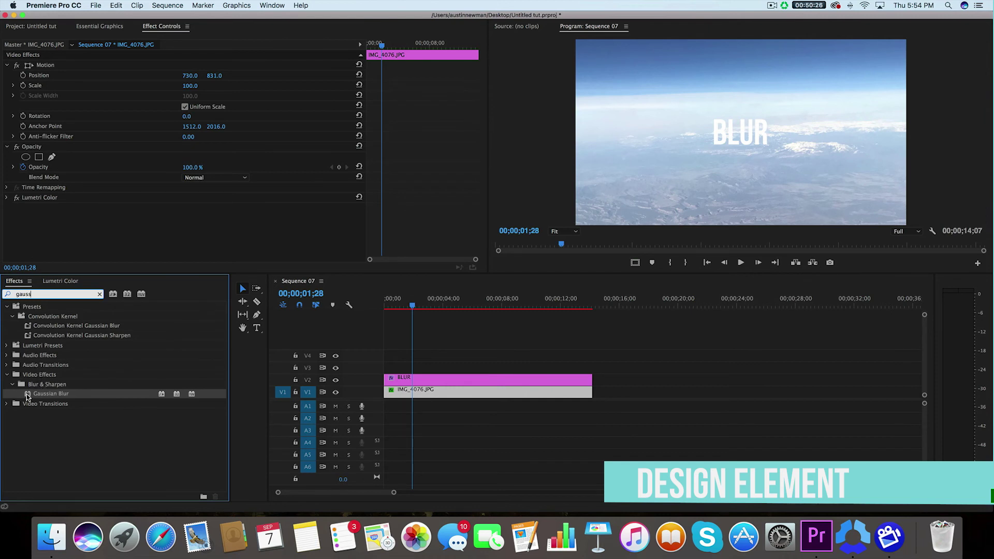
{"action": "left_click_drag", "start_coordinate": [27, 396], "coordinate": [445, 396]}
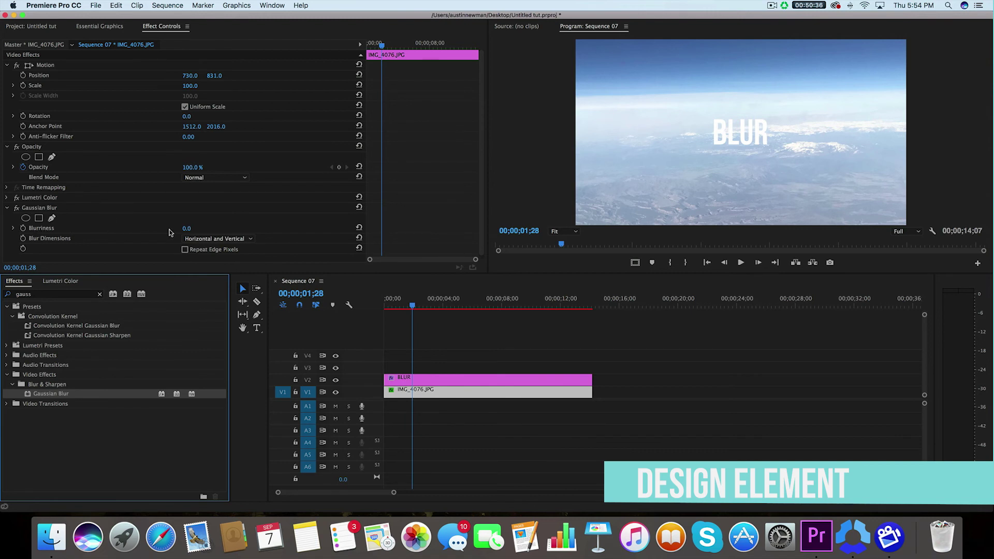
{"action": "left_click", "coordinate": [187, 229]}
{"action": "type", "text": "40"}
{"action": "key", "text": "Return"}
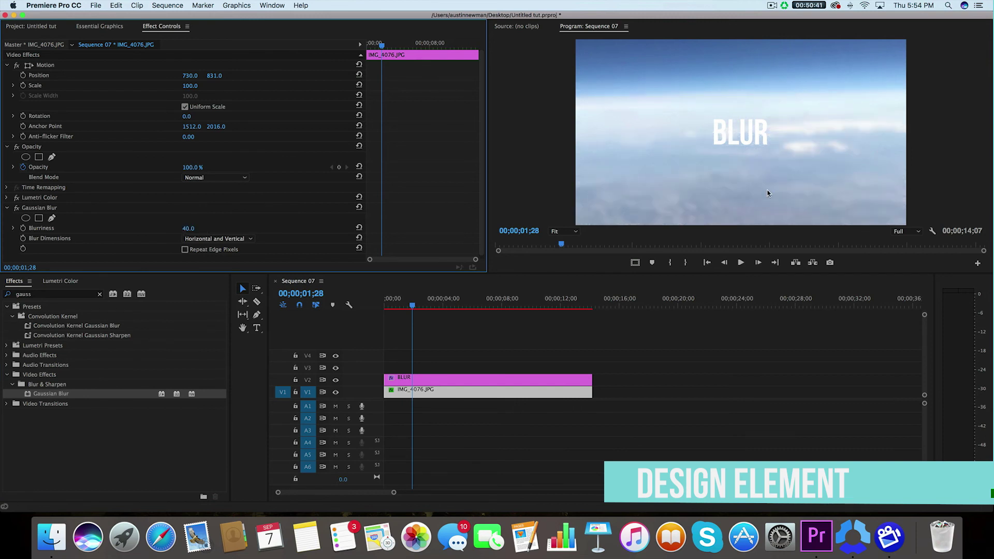